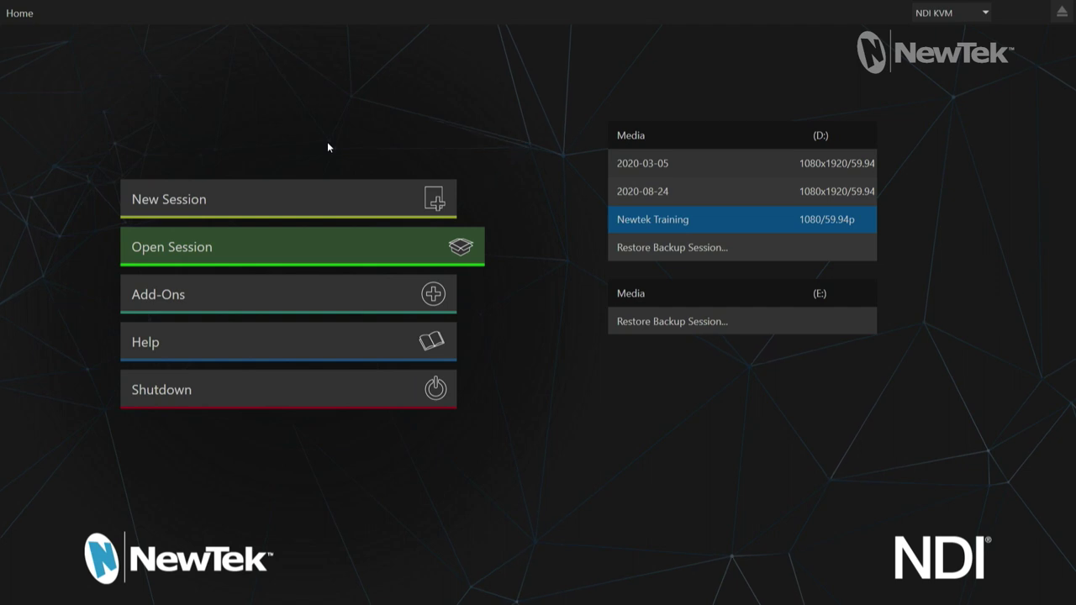
# Step: Create and start the 'Vertical Video Test' session in 9:16 1080x1920 HD NTSC format
pyautogui.click(251, 196)
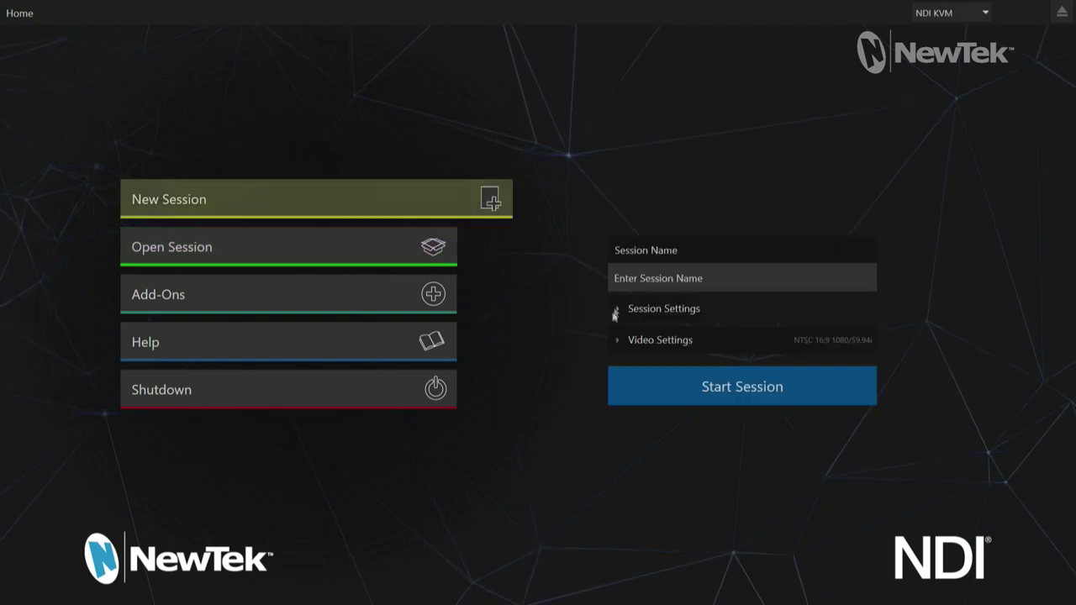
pyautogui.write('Vertical Video Test')
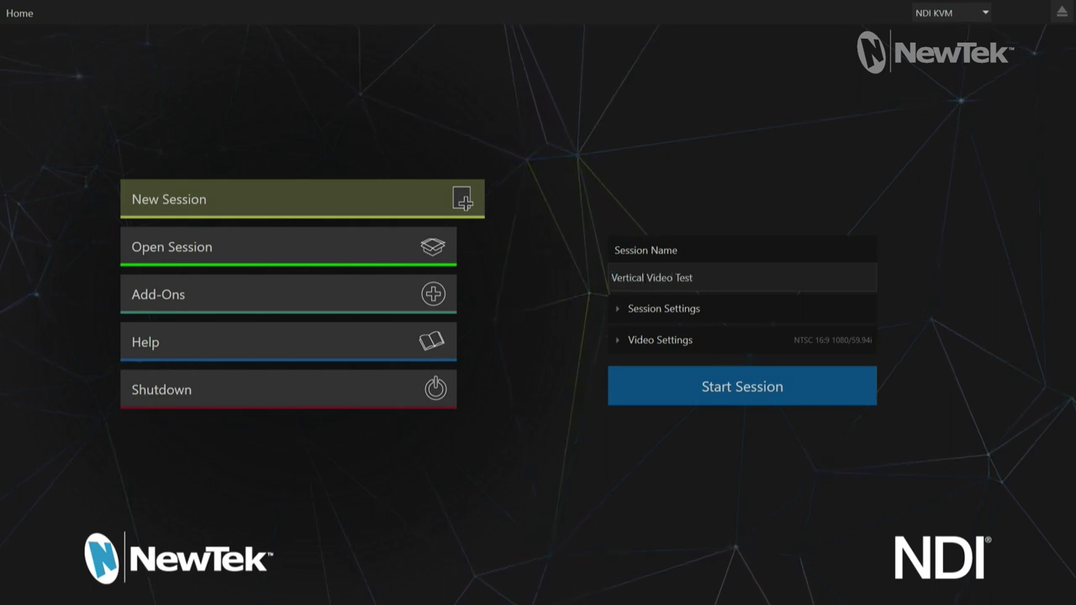
pyautogui.click(618, 345)
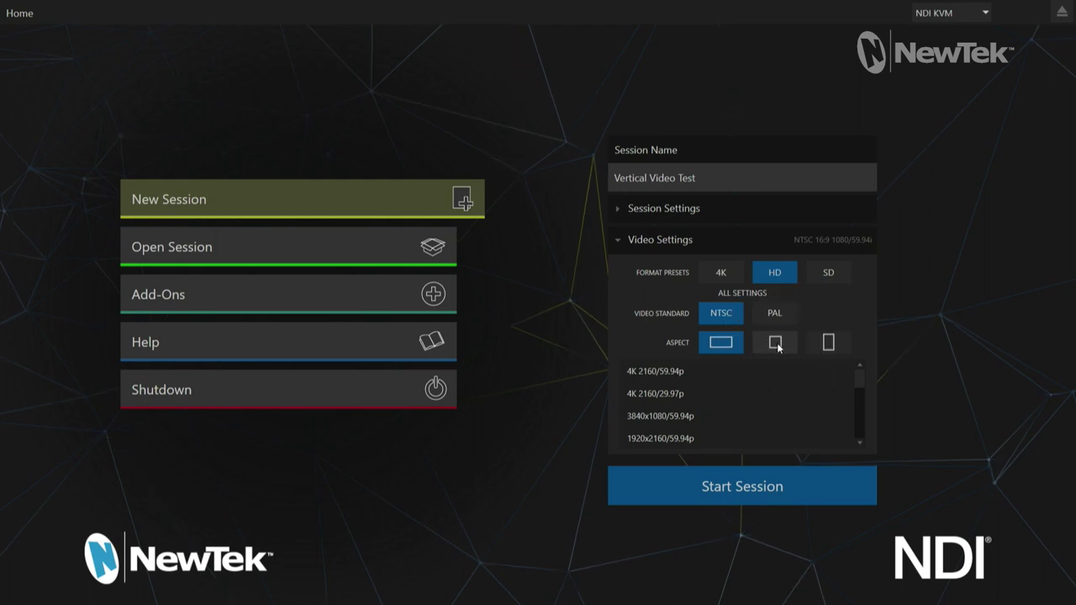
pyautogui.click(830, 344)
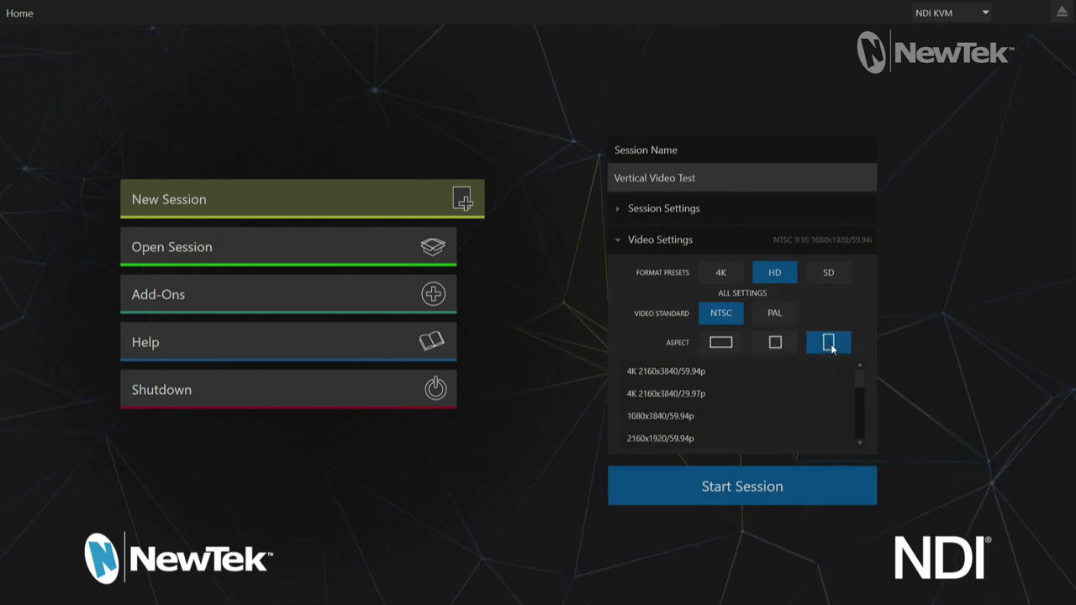
pyautogui.click(761, 487)
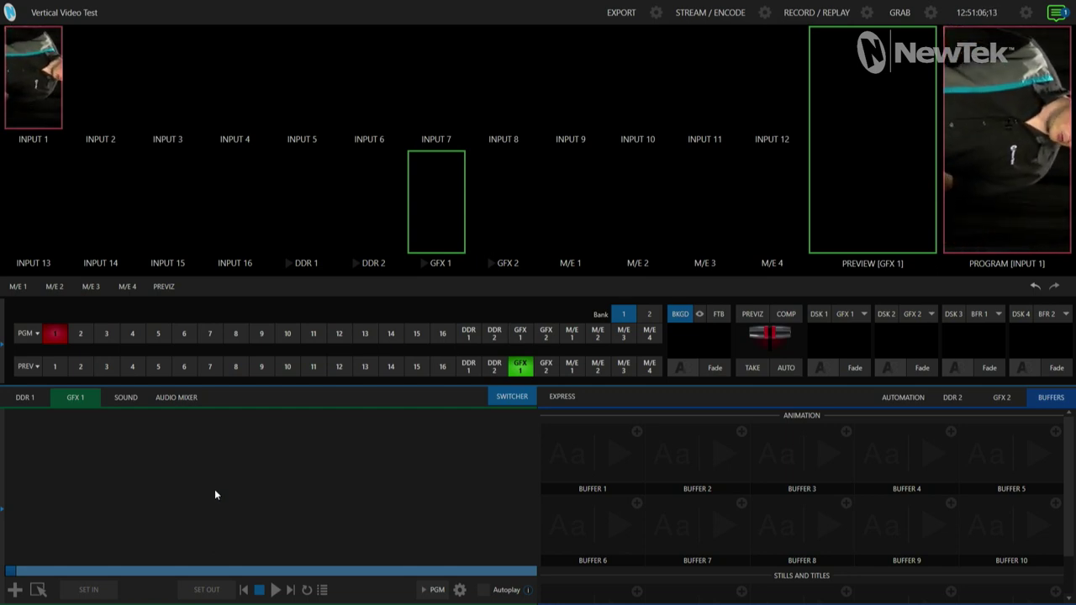
pyautogui.moveTo(84, 120)
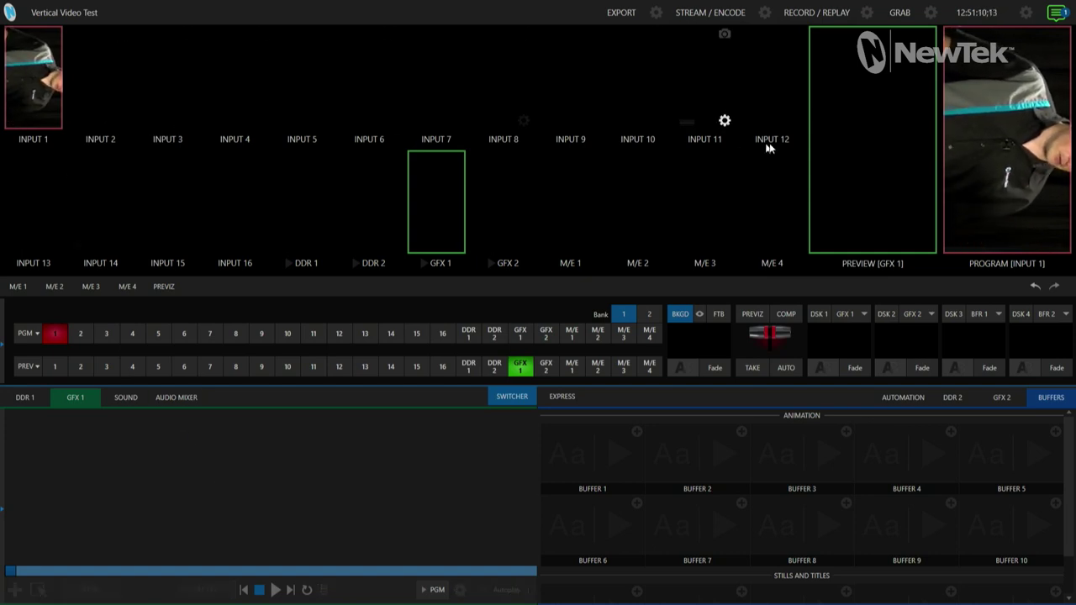
pyautogui.click(843, 137)
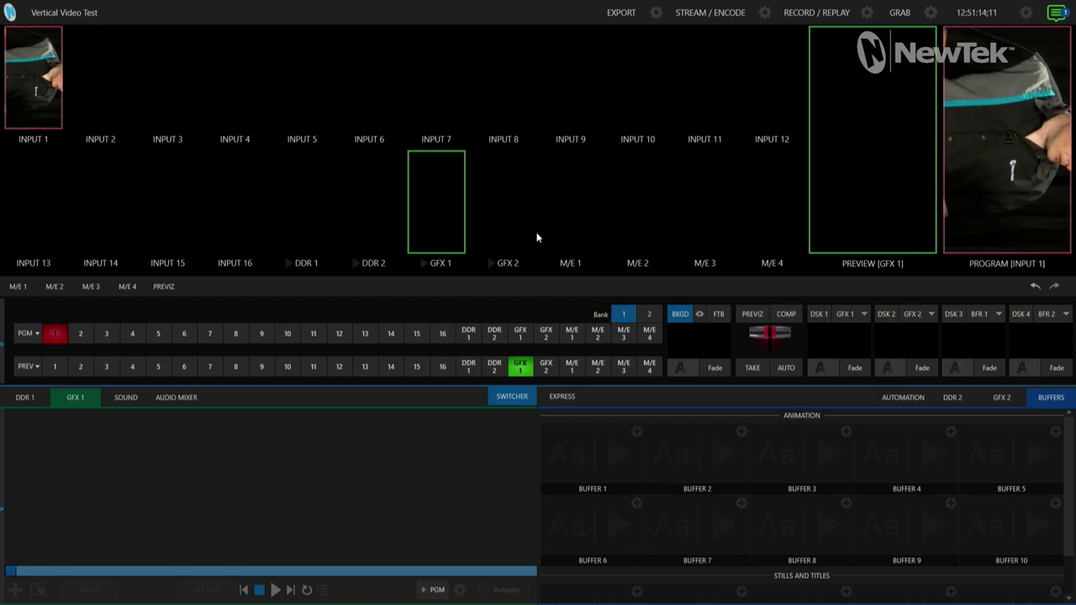
pyautogui.moveTo(530, 235)
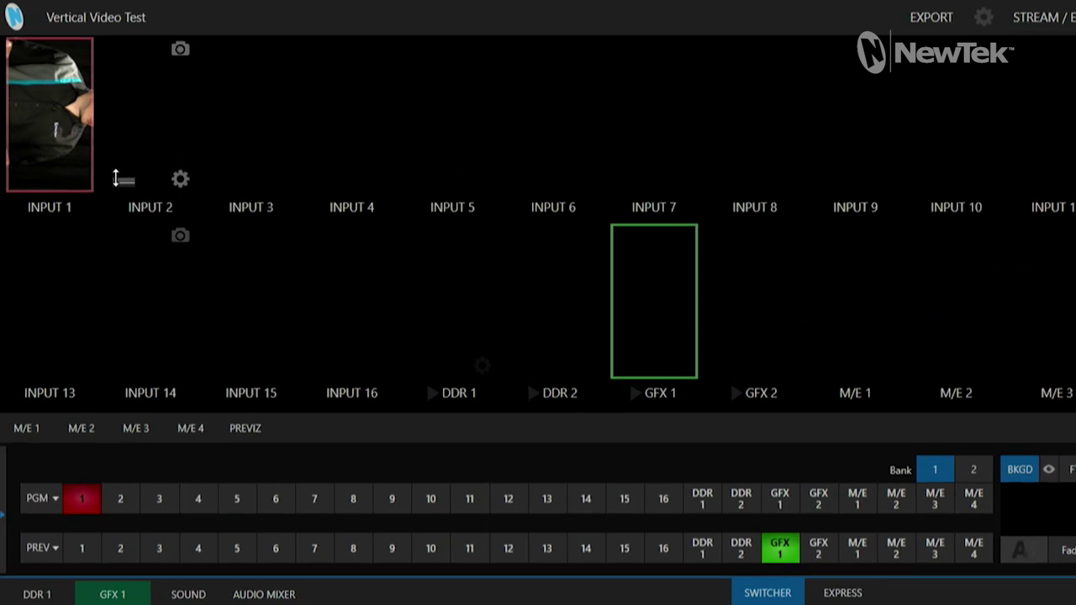
pyautogui.moveTo(34, 85)
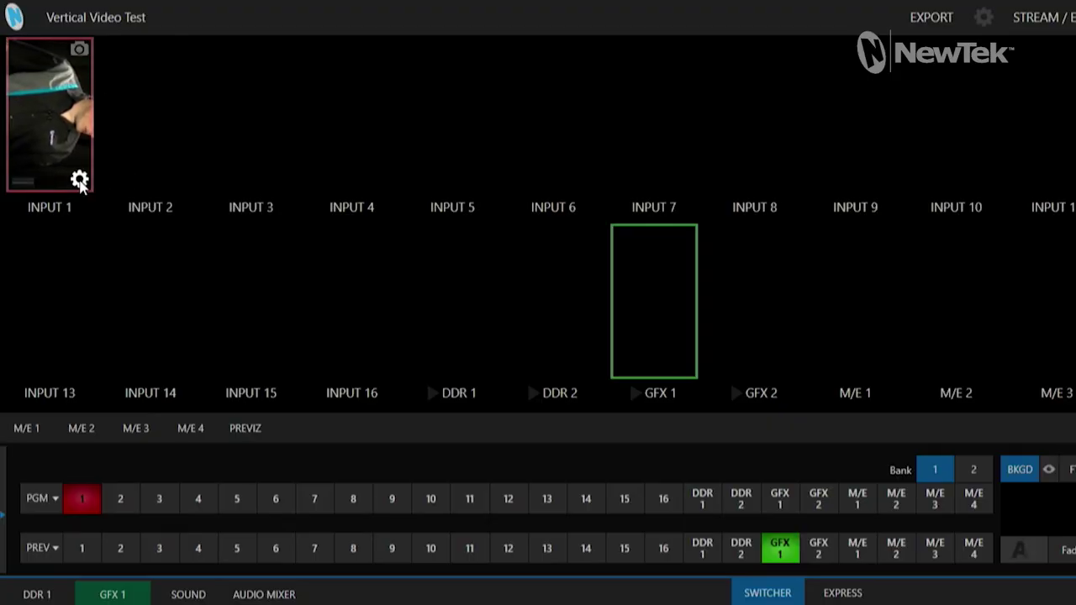
# Step: Set Input 1's rotation to 270° in its configuration and close the panel
pyautogui.click(80, 181)
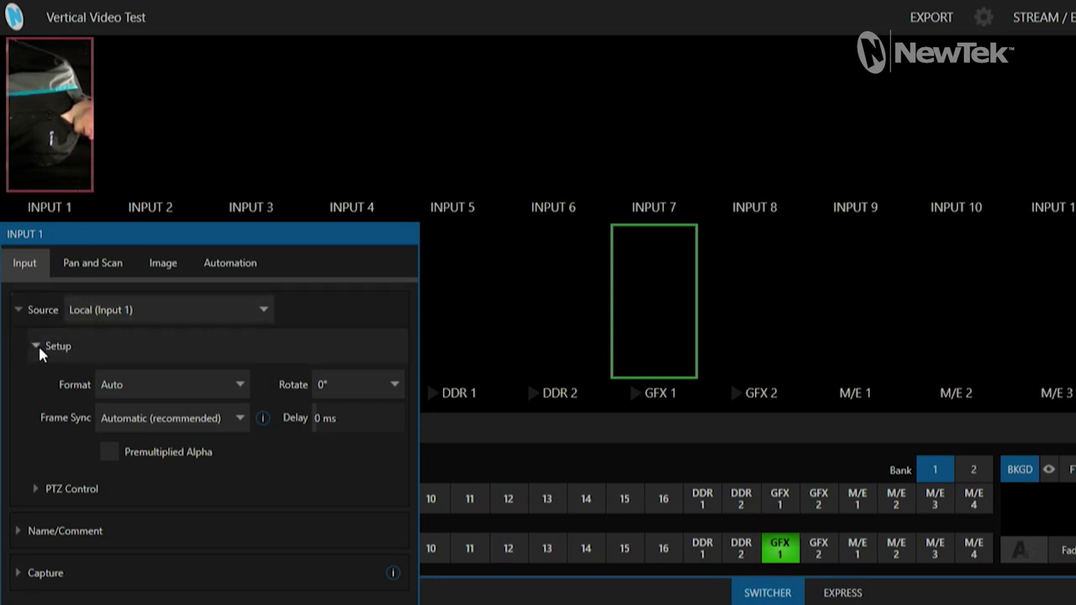
pyautogui.click(382, 382)
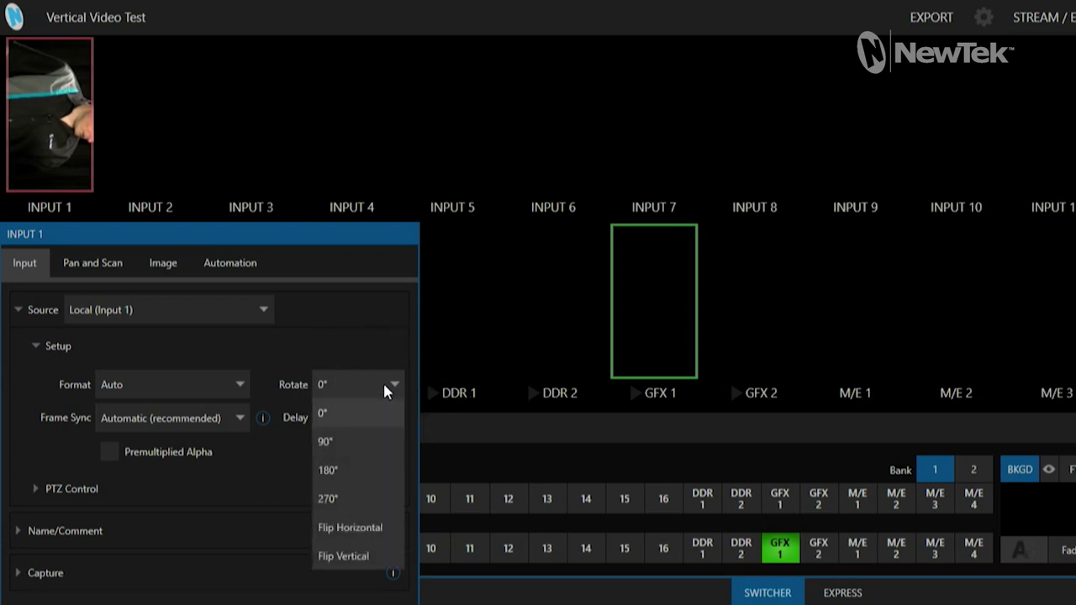
pyautogui.click(358, 496)
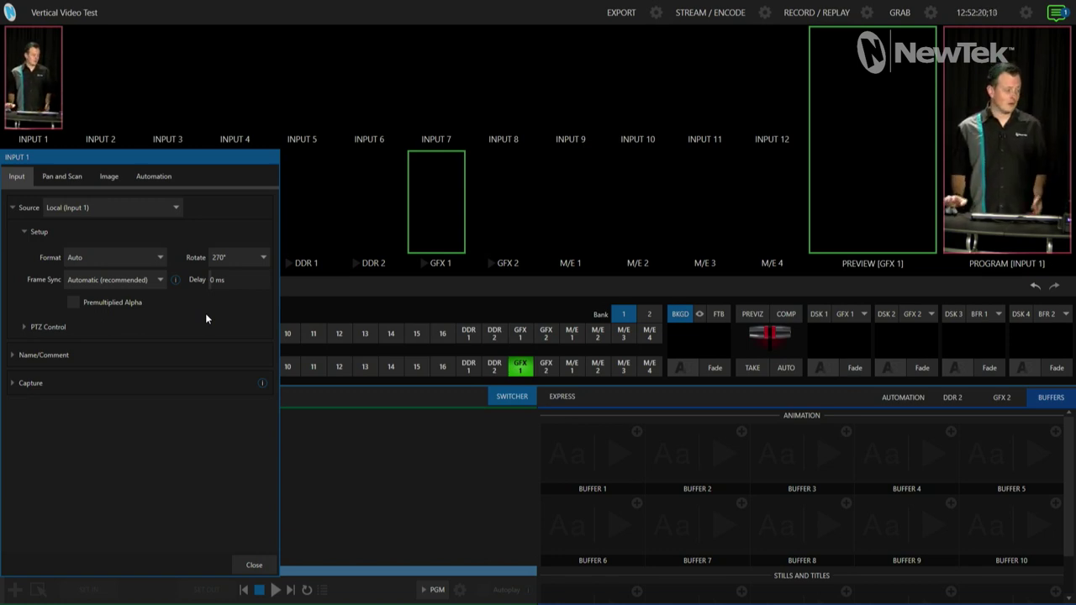
pyautogui.click(254, 565)
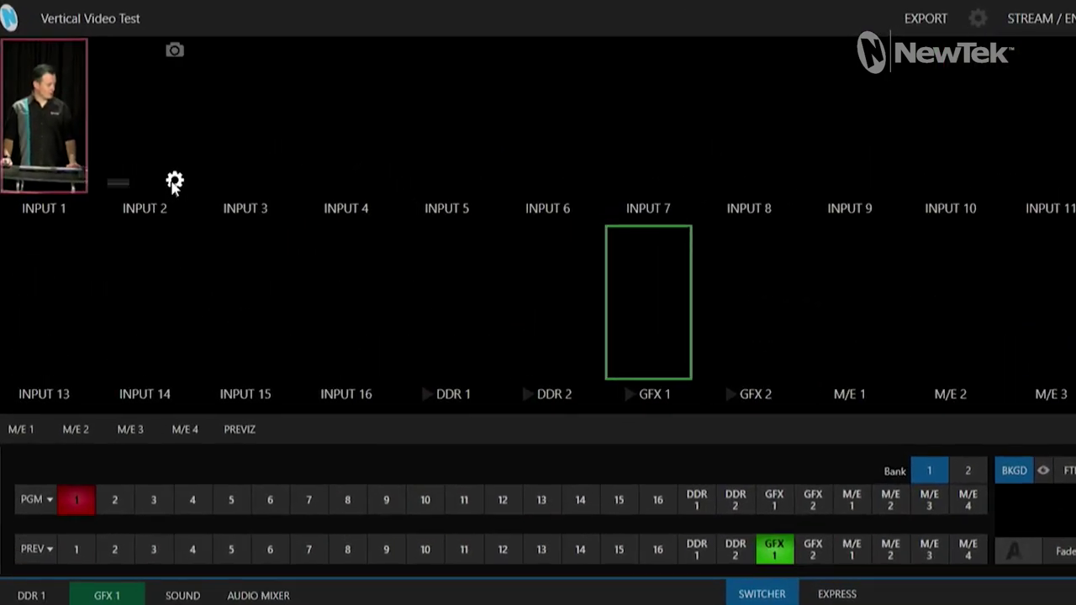
# Step: Set Input 2's source to TC1-DEMO MIX 1 and close its configuration
pyautogui.click(174, 182)
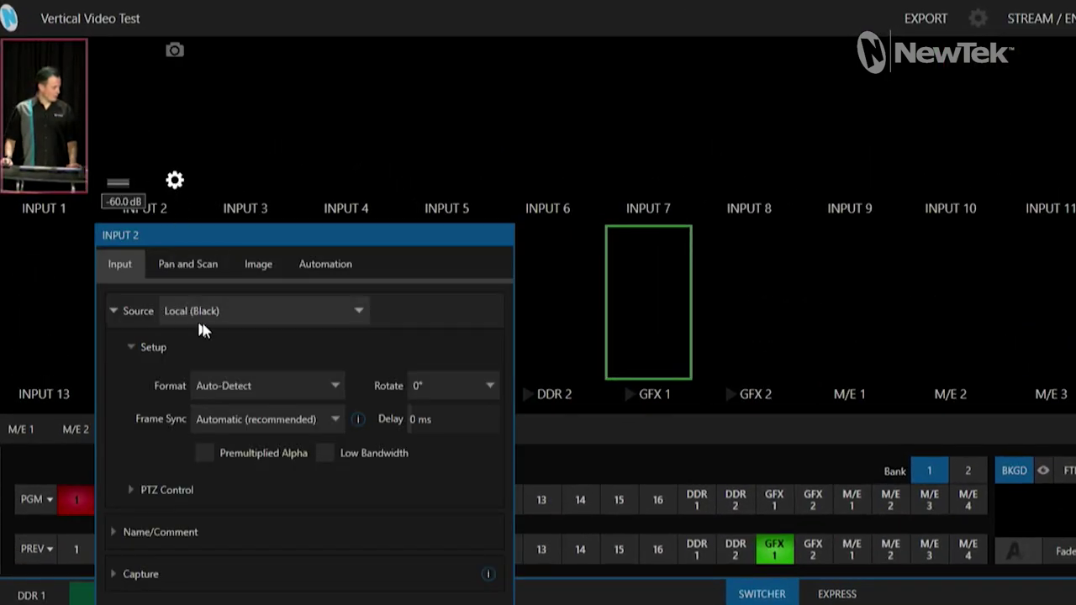
pyautogui.click(235, 314)
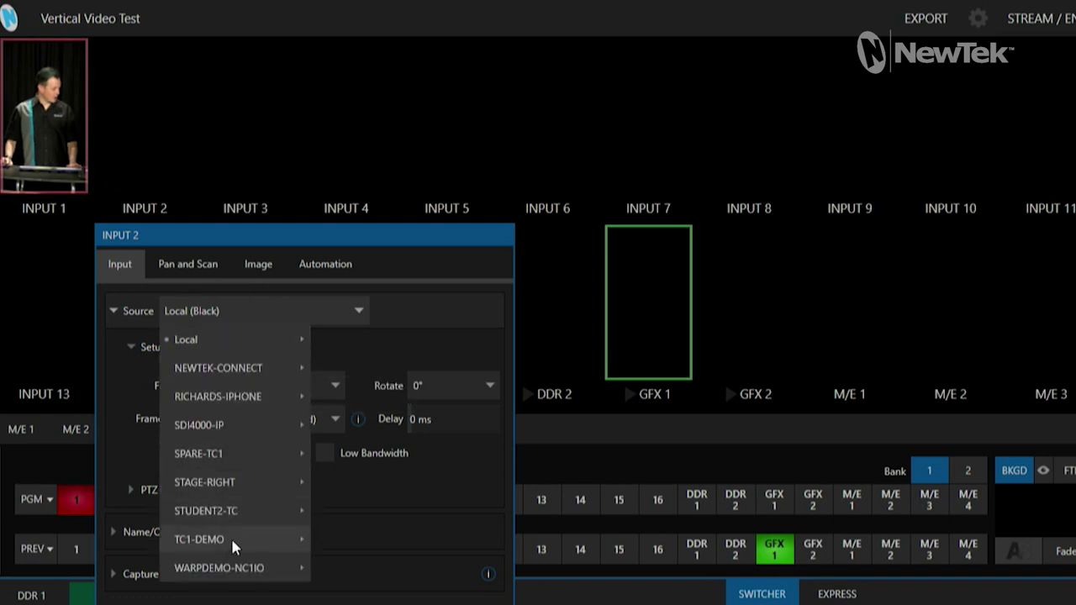
pyautogui.moveTo(232, 546)
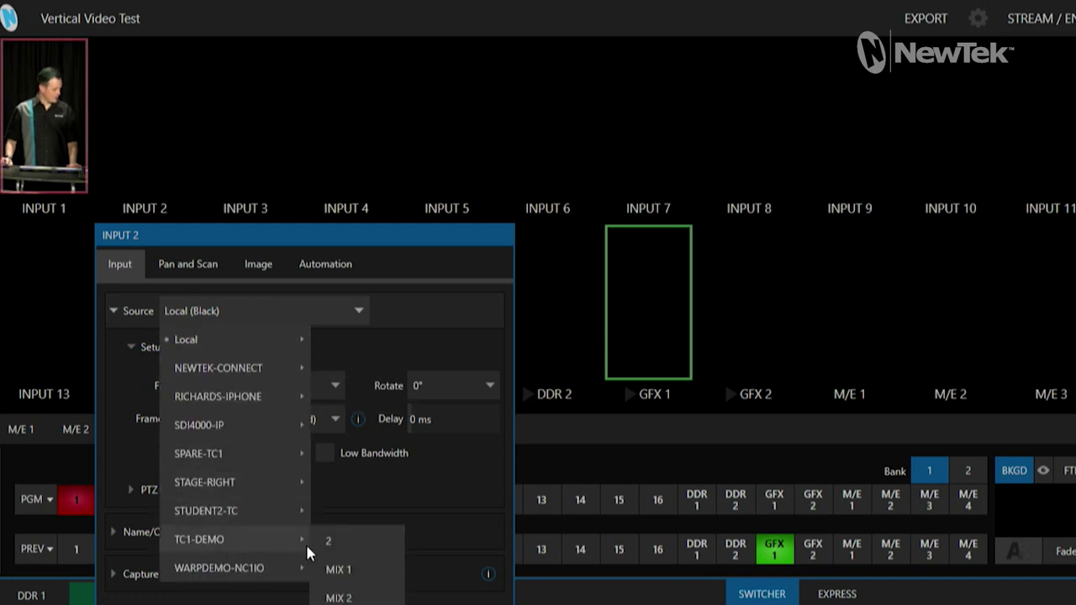
pyautogui.click(337, 570)
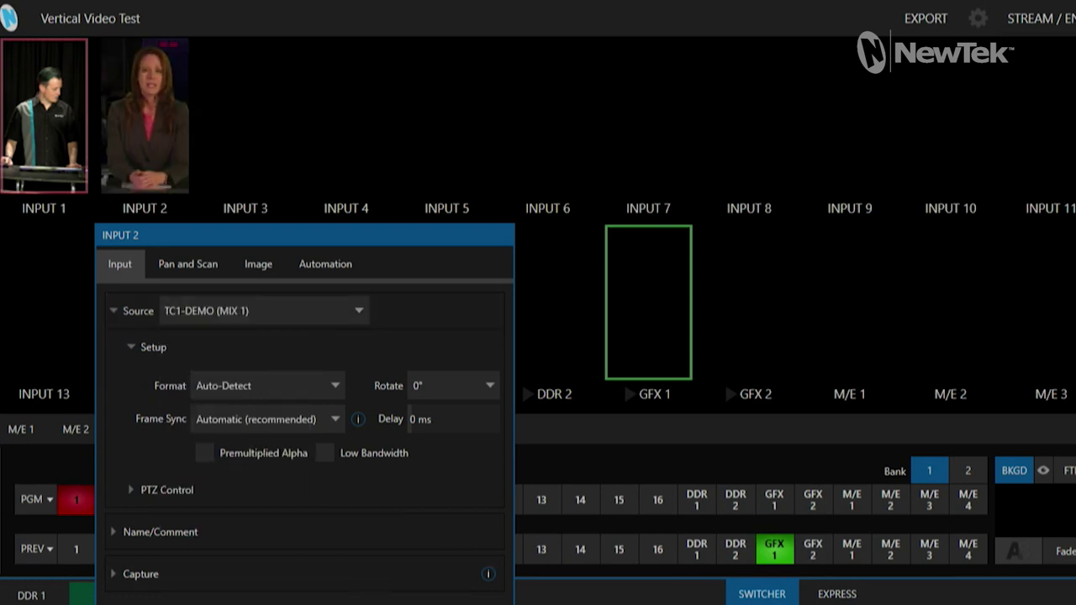
pyautogui.press('Escape')
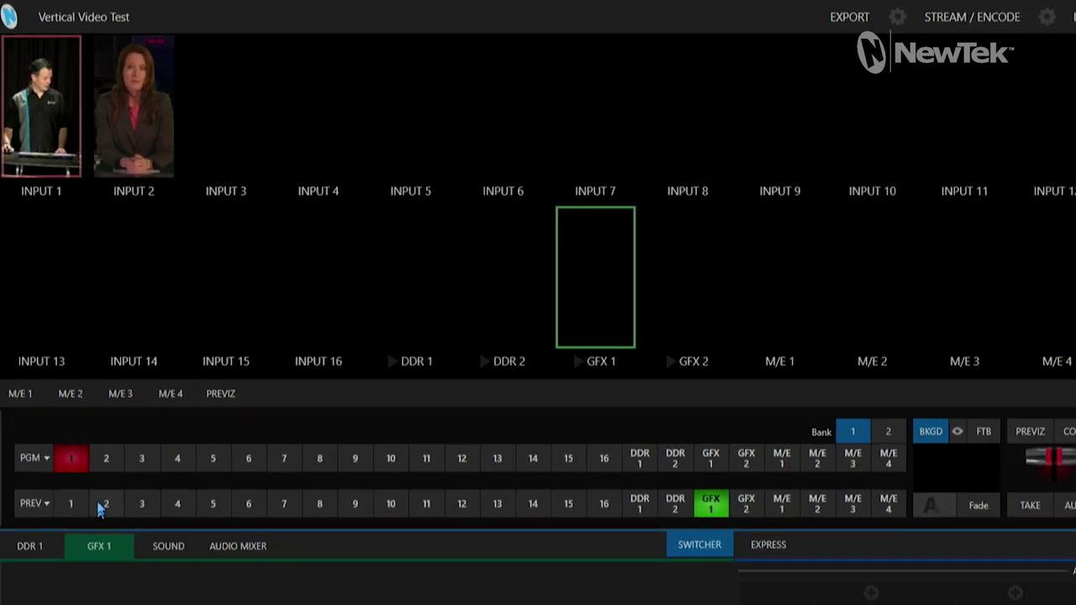
# Step: Cut between Inputs 1 and 2, then run AUTO fades back to Input 2 on program
pyautogui.click(105, 458)
pyautogui.click(71, 458)
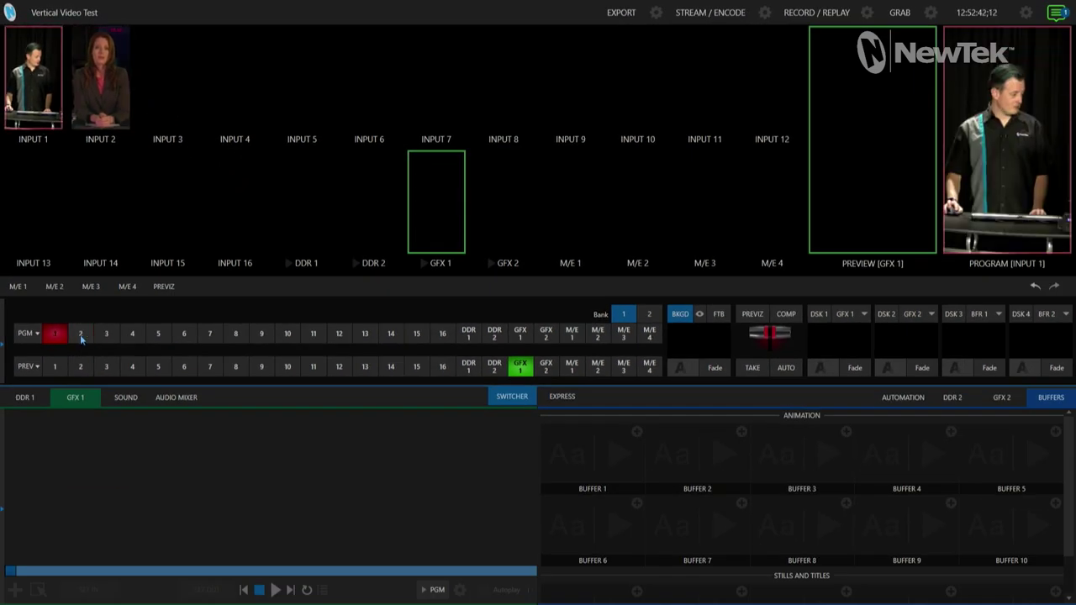
pyautogui.click(81, 337)
pyautogui.click(57, 367)
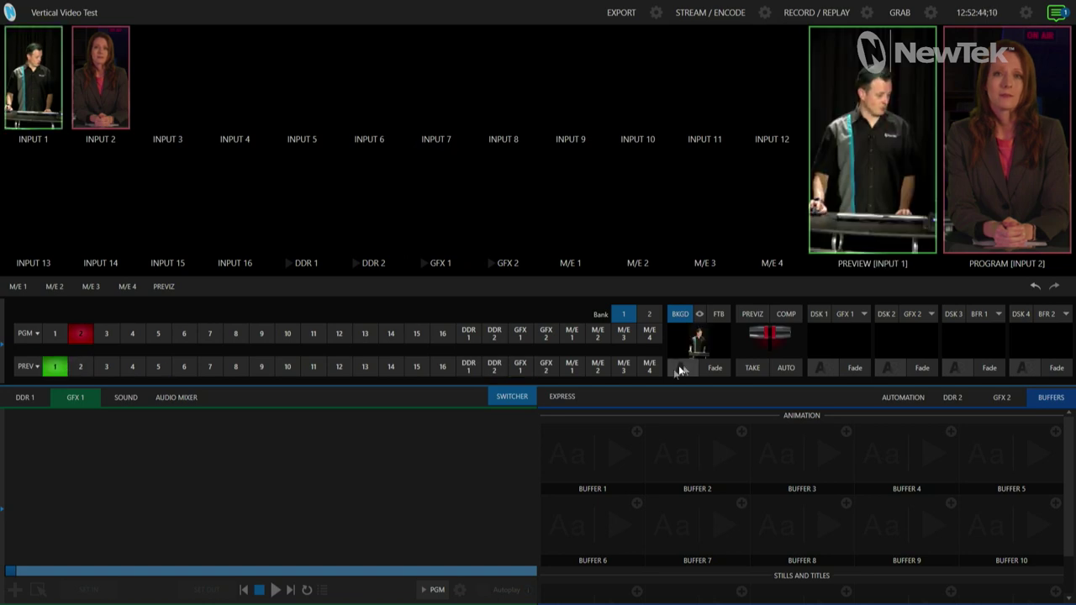
pyautogui.click(785, 367)
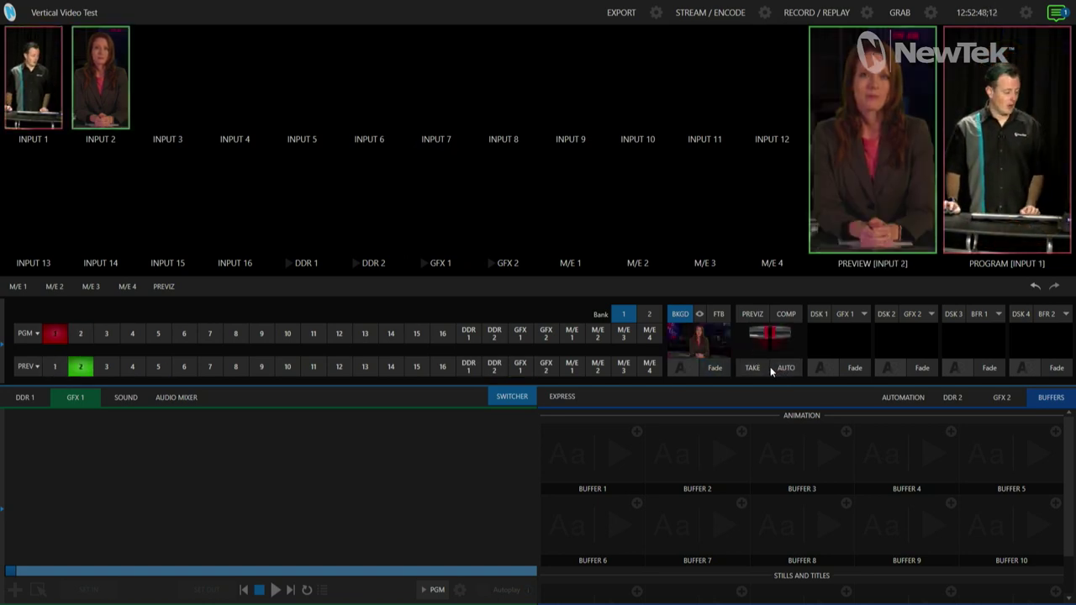
pyautogui.click(784, 367)
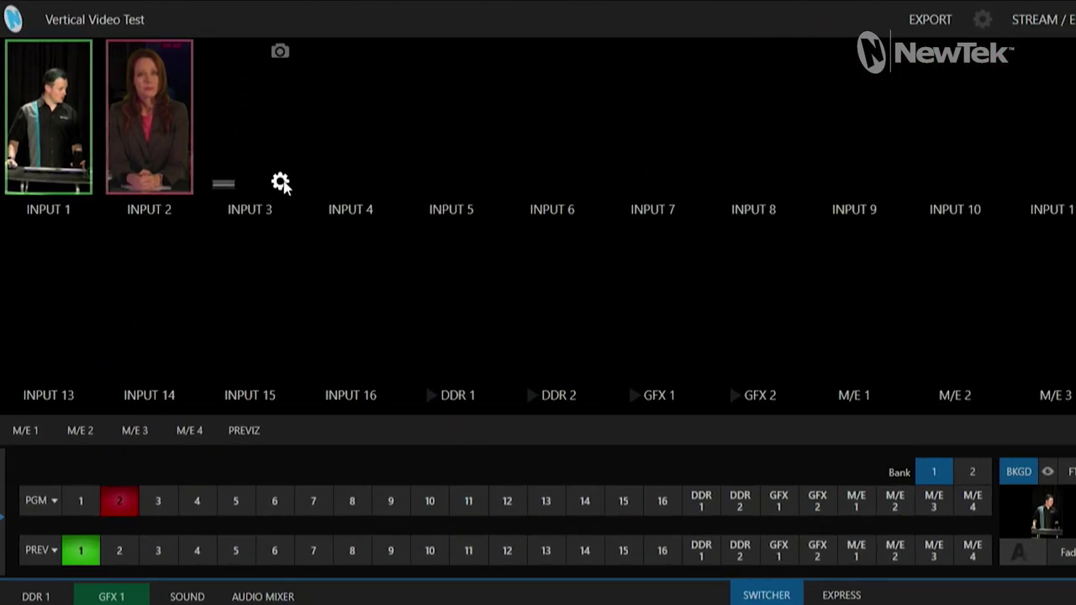
# Step: Set Input 3's source to the iPhone NDI HX Camera rotated 270°
pyautogui.click(188, 122)
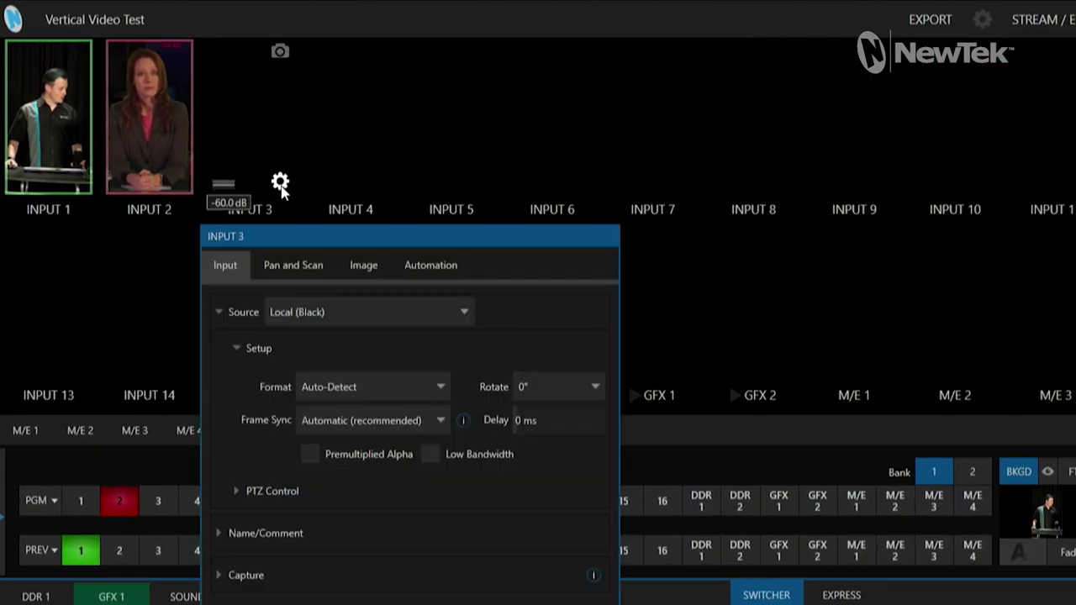
pyautogui.click(337, 310)
pyautogui.moveTo(351, 395)
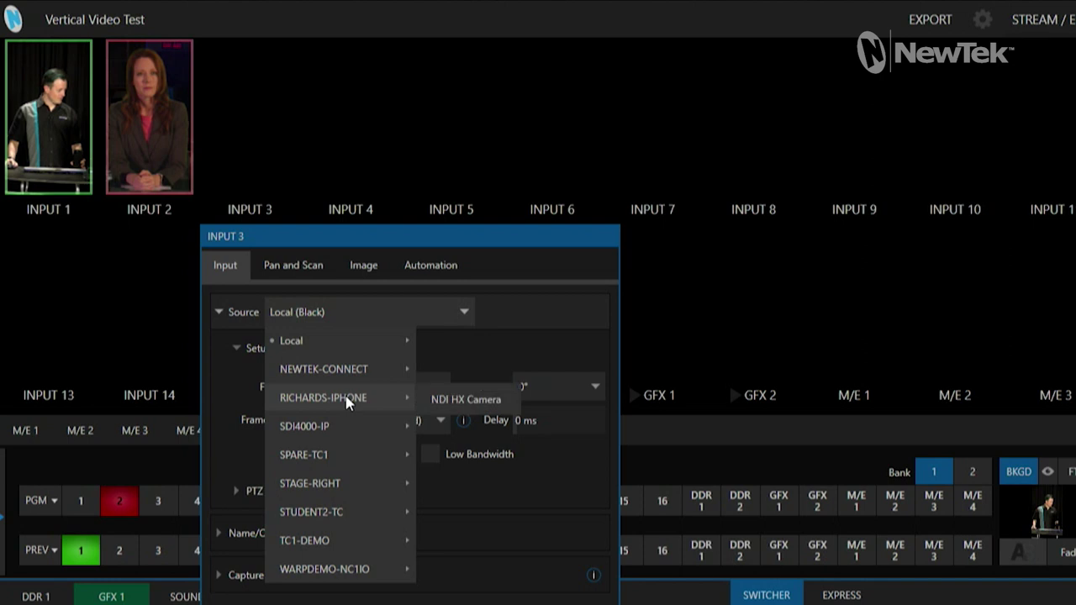
pyautogui.click(461, 400)
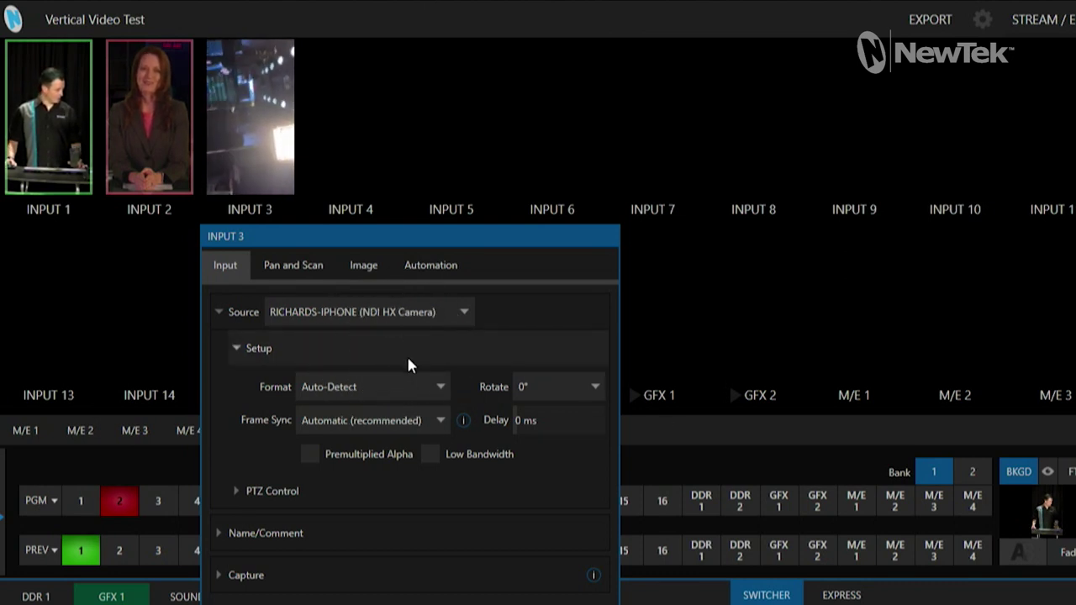
pyautogui.click(578, 389)
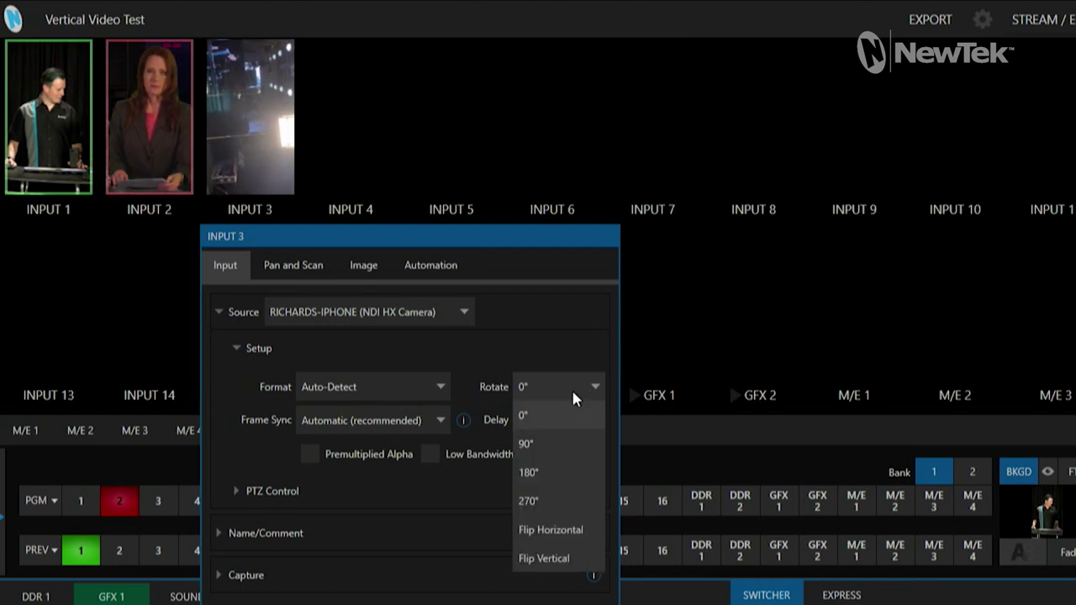
pyautogui.click(570, 502)
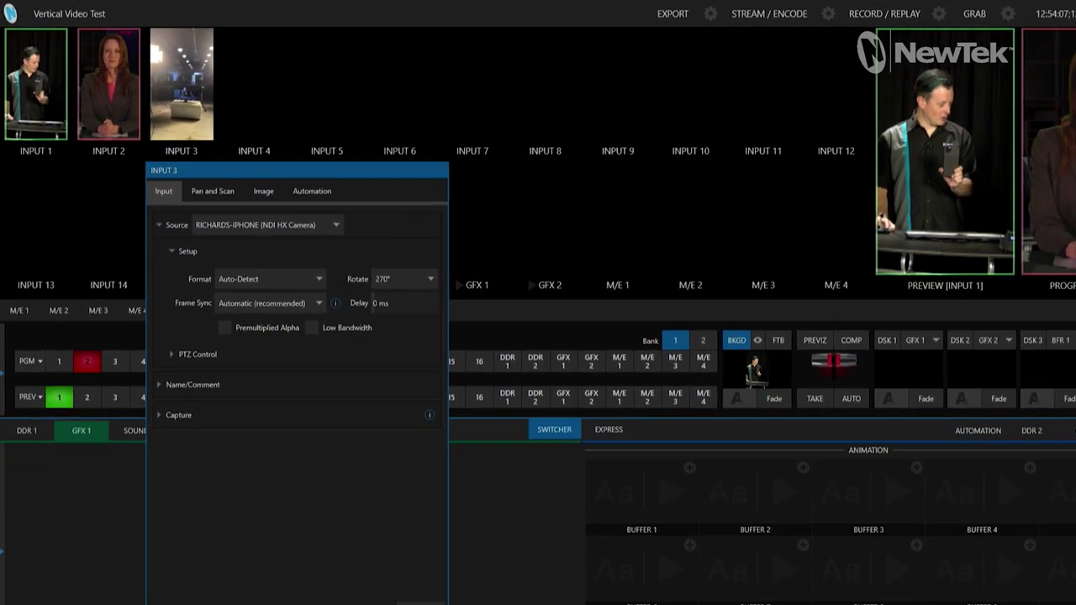
pyautogui.click(137, 431)
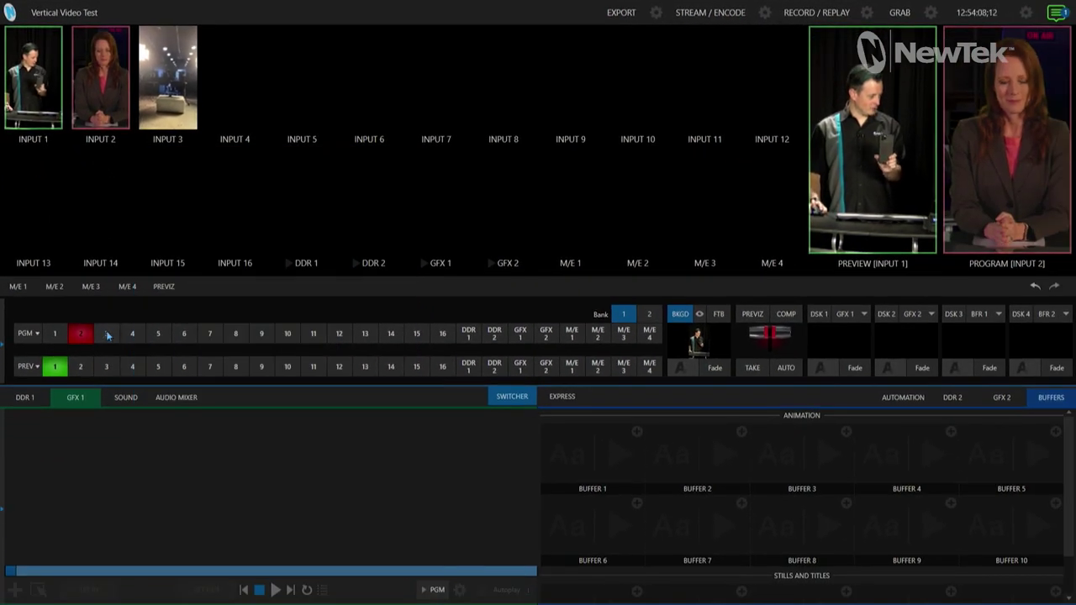
# Step: Cut through Inputs 1, 2 and 3, leaving the rotated iPhone Input 3 on program
pyautogui.click(107, 335)
pyautogui.click(80, 336)
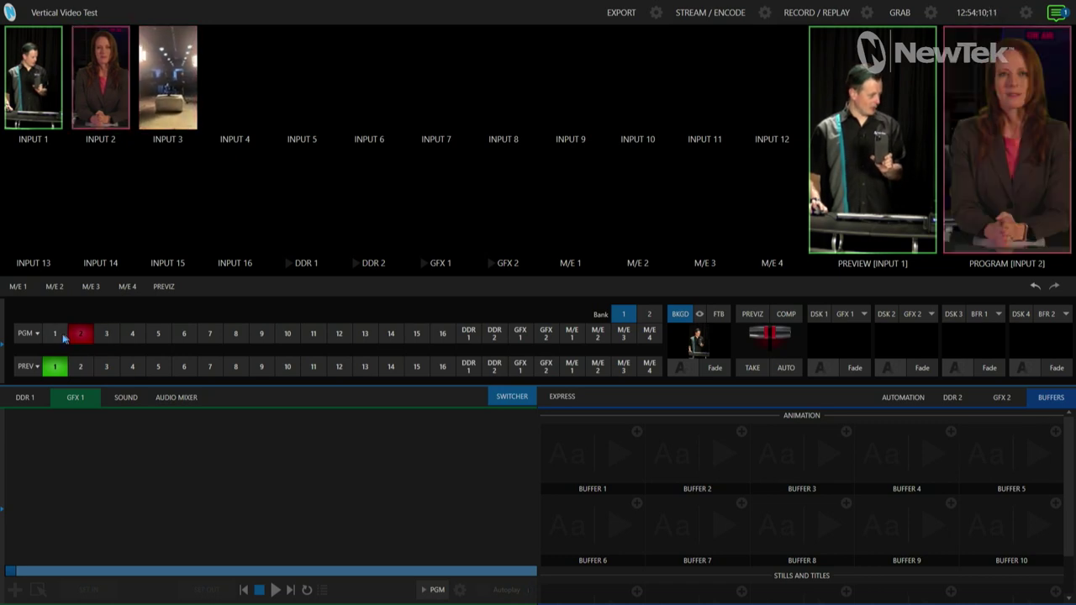
pyautogui.click(67, 335)
pyautogui.click(81, 334)
pyautogui.click(107, 336)
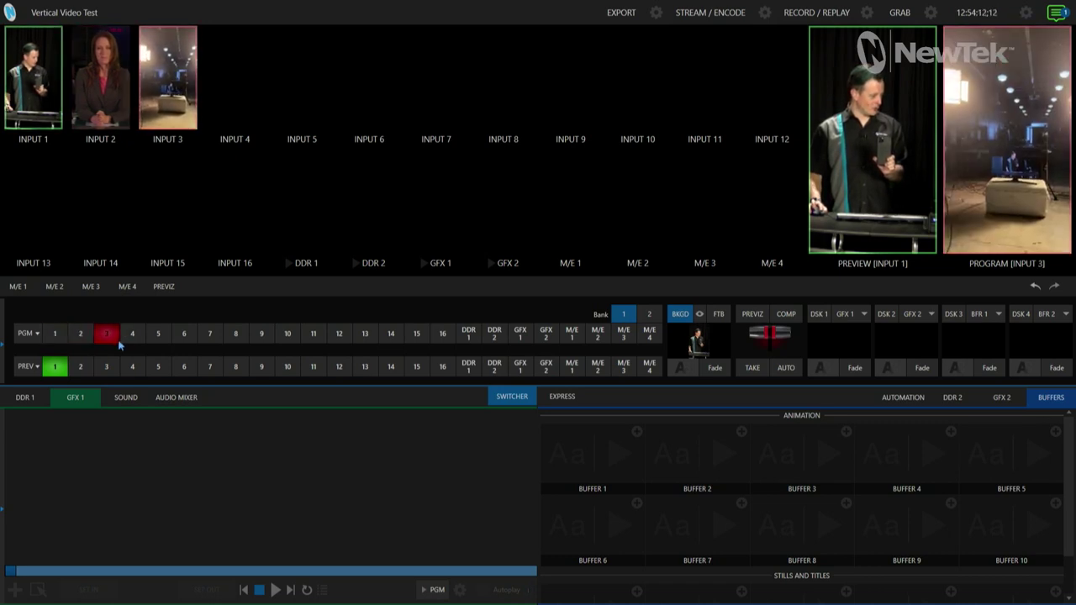
pyautogui.doubleClick(69, 459)
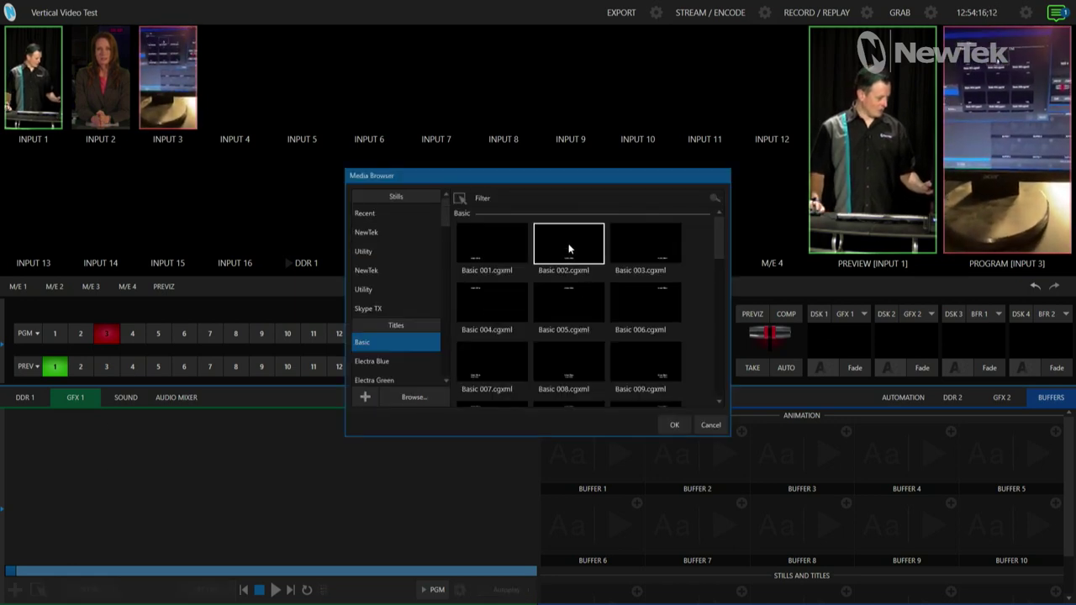
# Step: Load the Basic 002 title into GFX 1 and change its Line One text to 'vertical video'
pyautogui.click(661, 420)
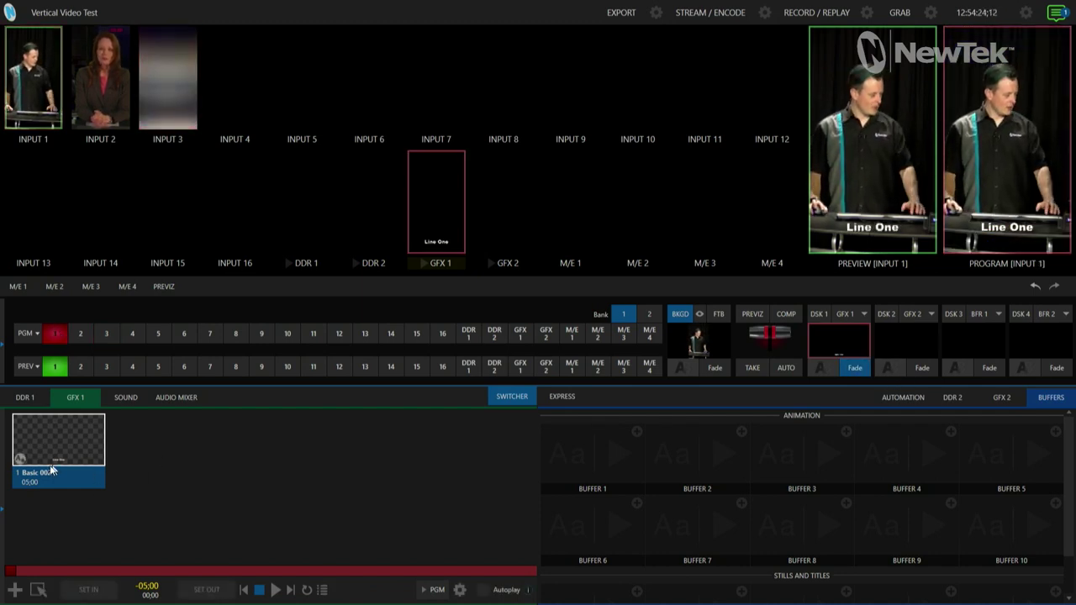
pyautogui.click(20, 460)
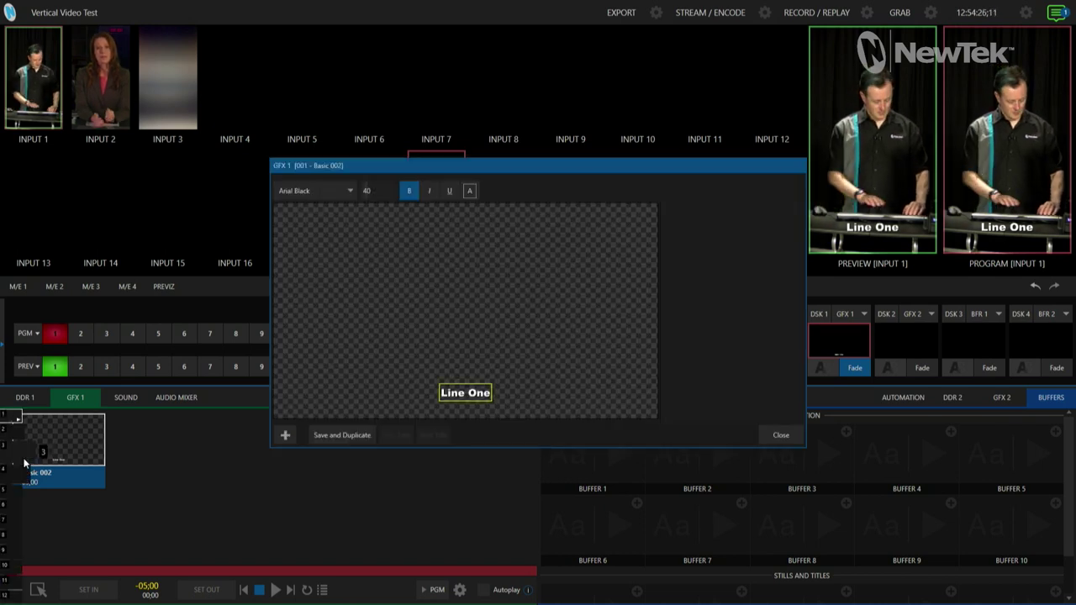
pyautogui.doubleClick(475, 386)
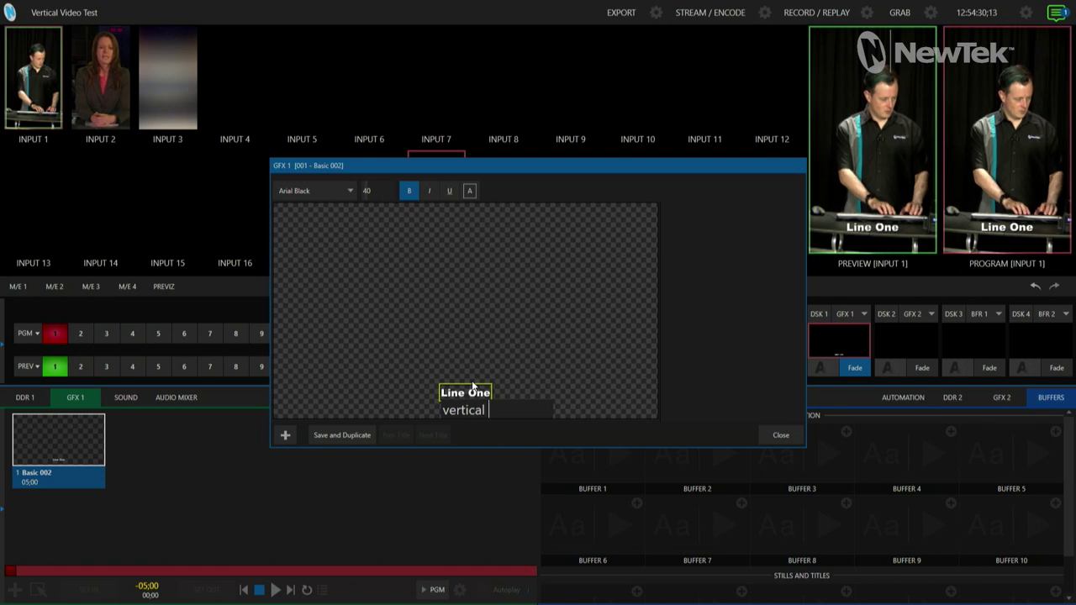
pyautogui.write('vertical video')
pyautogui.press('Return')
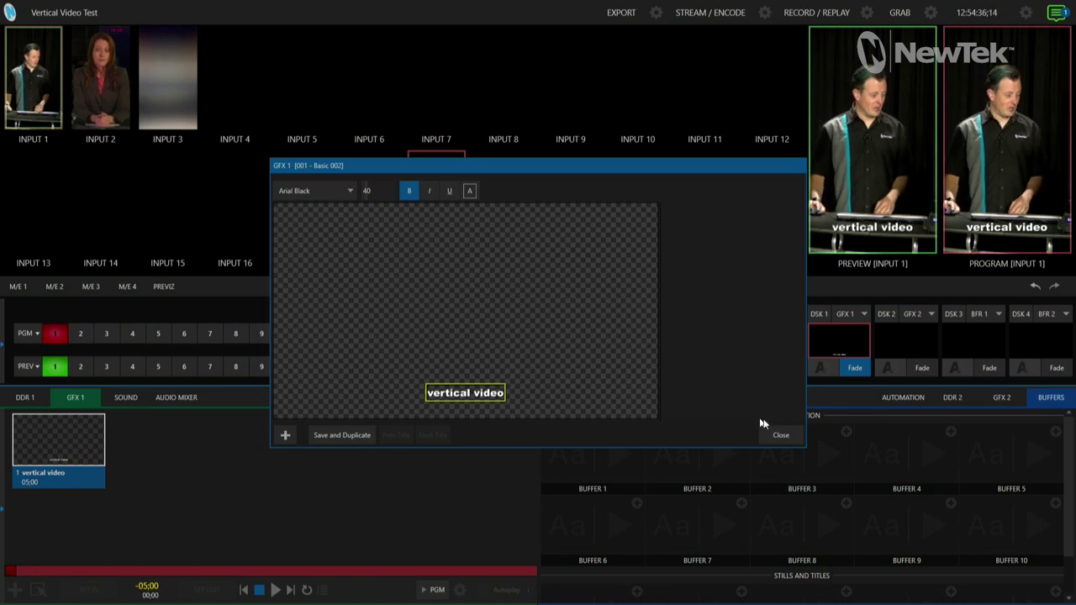
# Step: Add the Basic 001 title to GFX 1 and enable position adjustment in its key settings
pyautogui.click(777, 435)
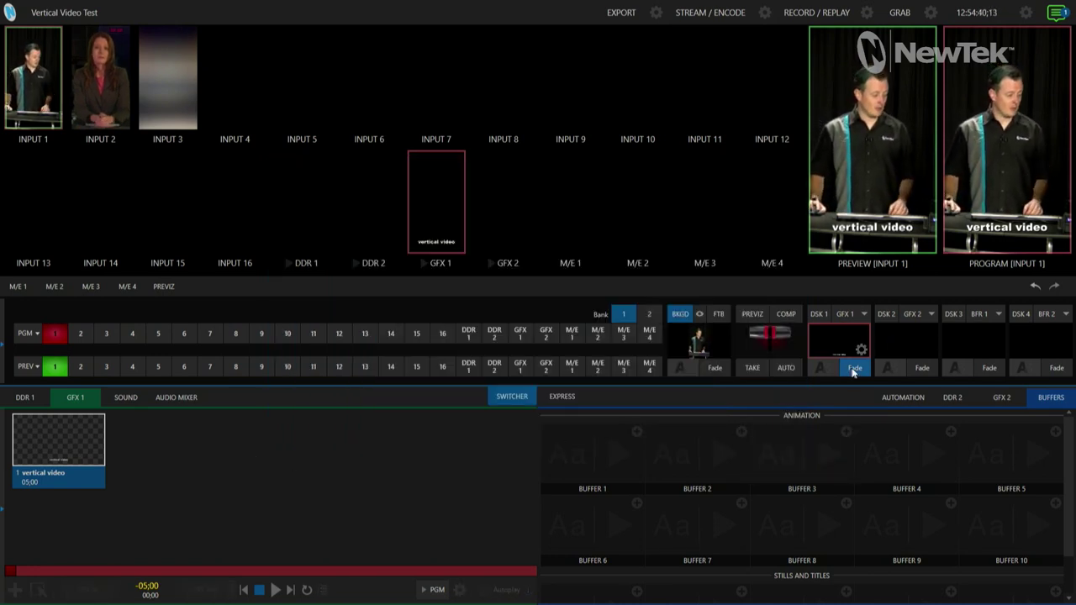
pyautogui.doubleClick(165, 454)
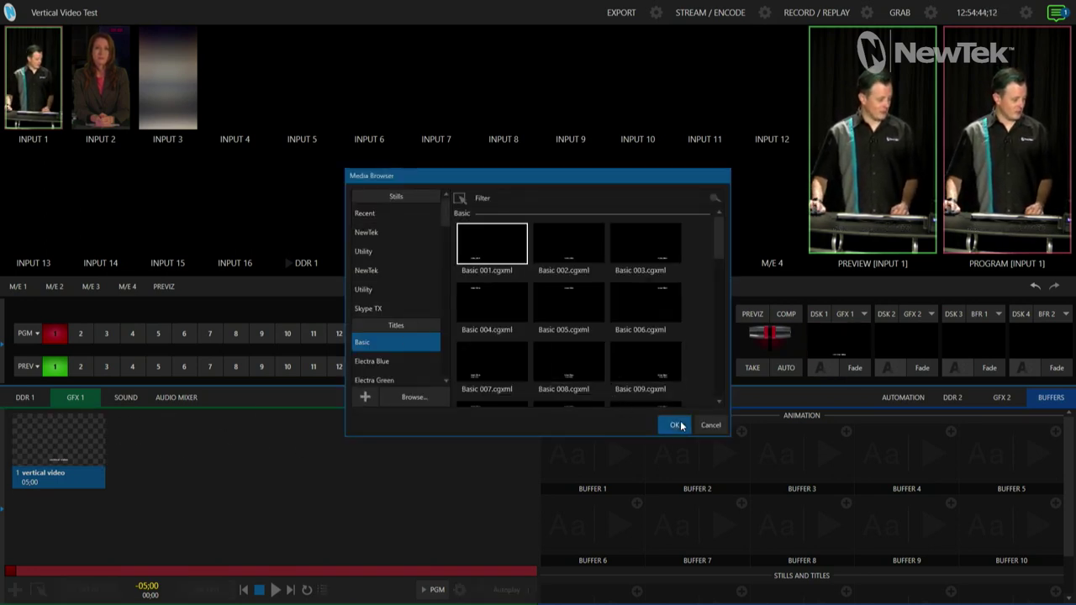
pyautogui.click(680, 426)
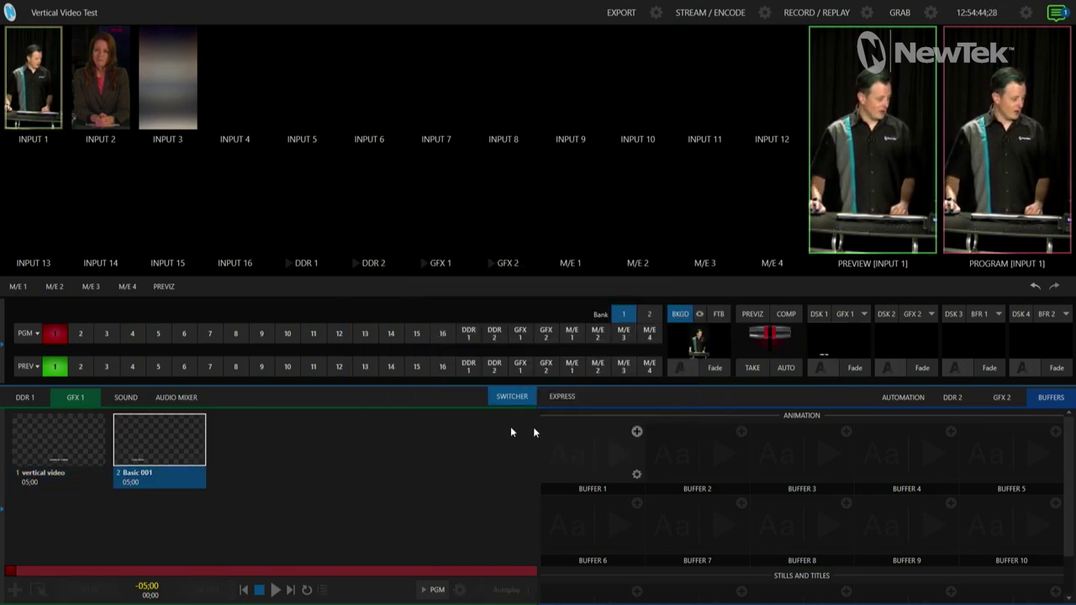
pyautogui.click(861, 350)
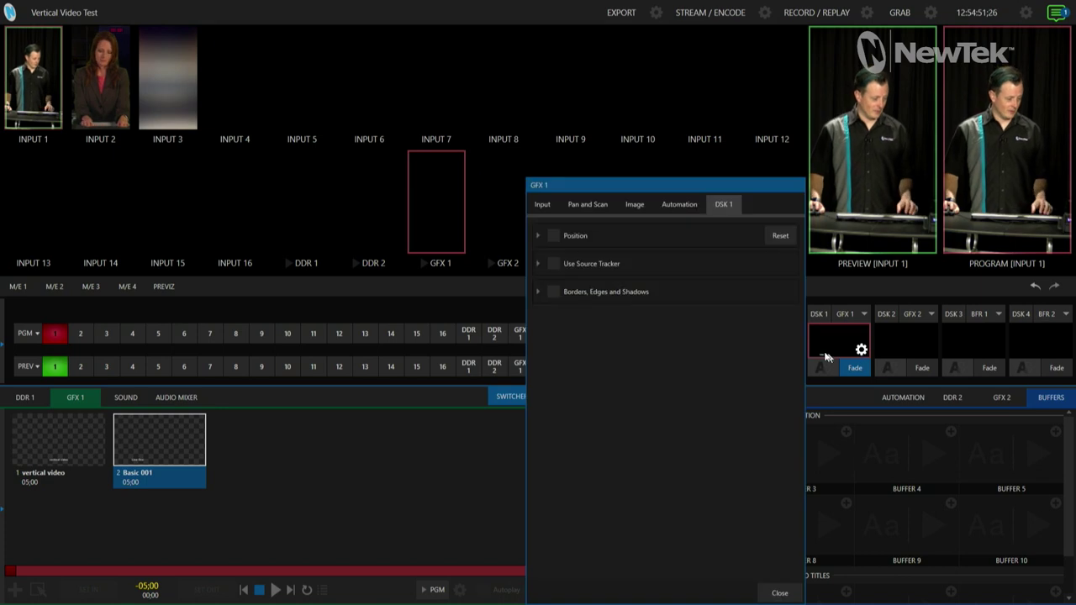
pyautogui.click(554, 235)
pyautogui.click(538, 236)
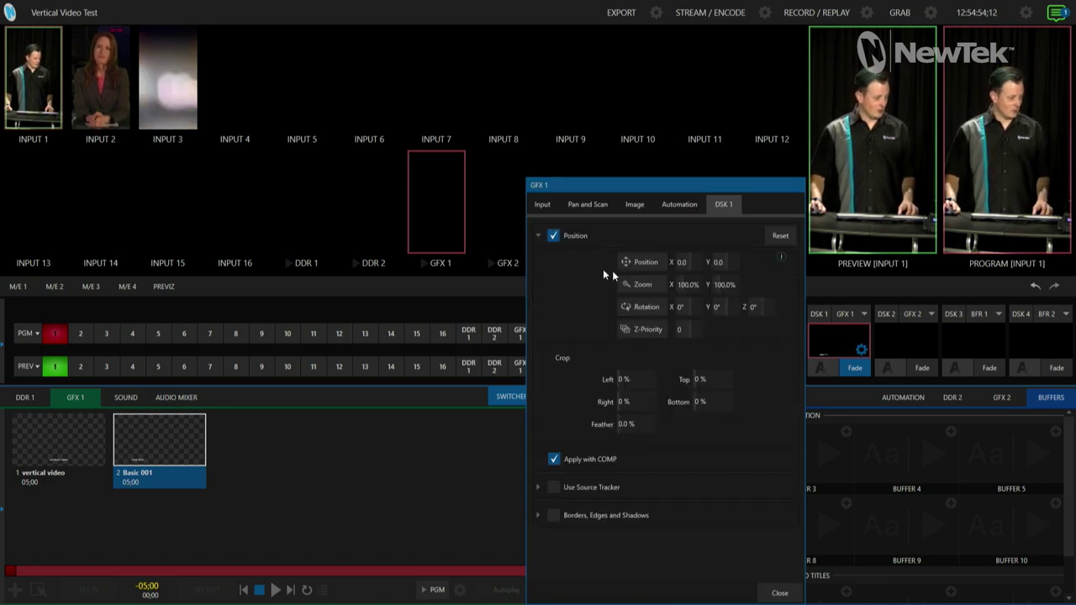
pyautogui.click(780, 593)
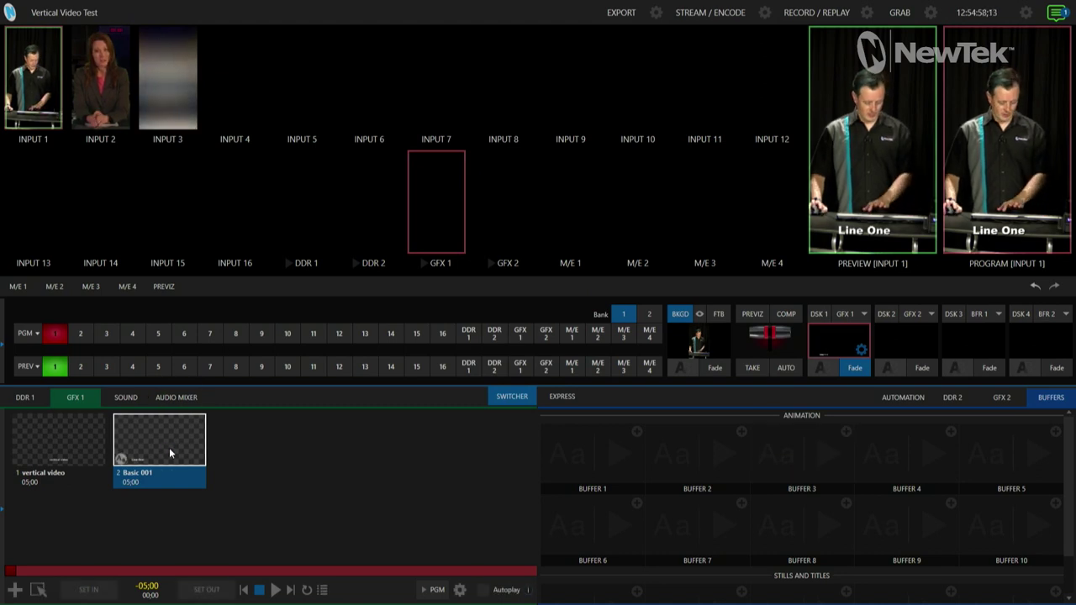
# Step: Delete the extra Basic 001 title and reset the GFX 1 key position to default
pyautogui.press('Delete')
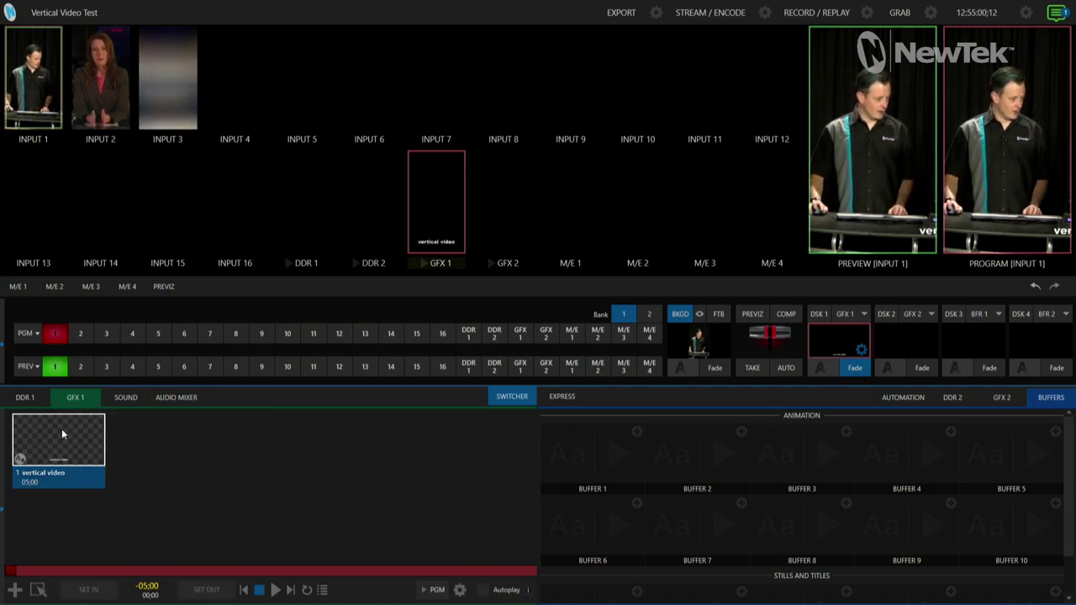
pyautogui.click(862, 352)
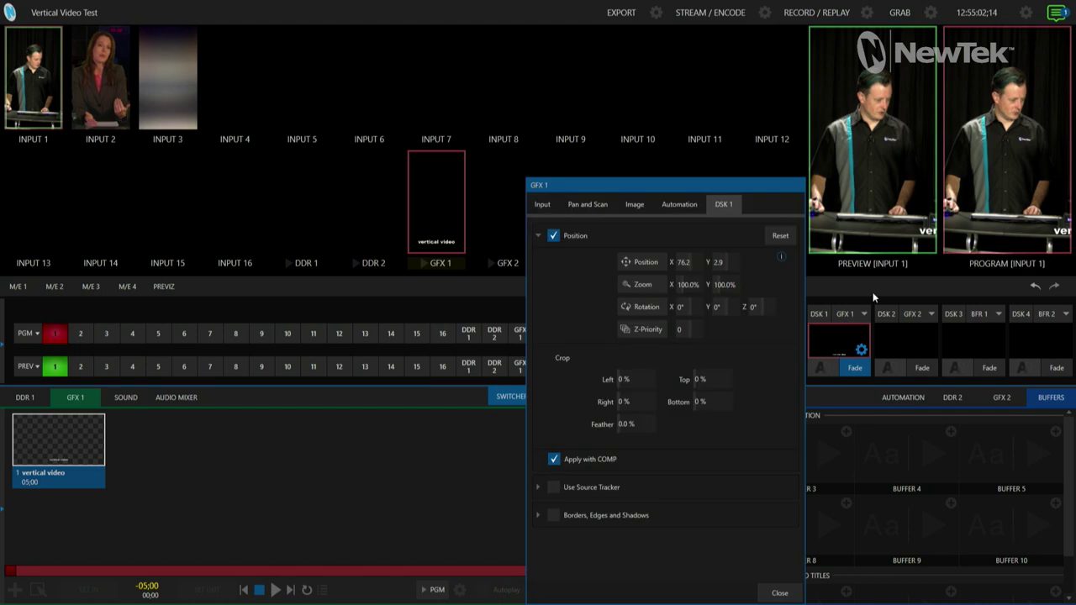
pyautogui.click(778, 237)
pyautogui.click(779, 593)
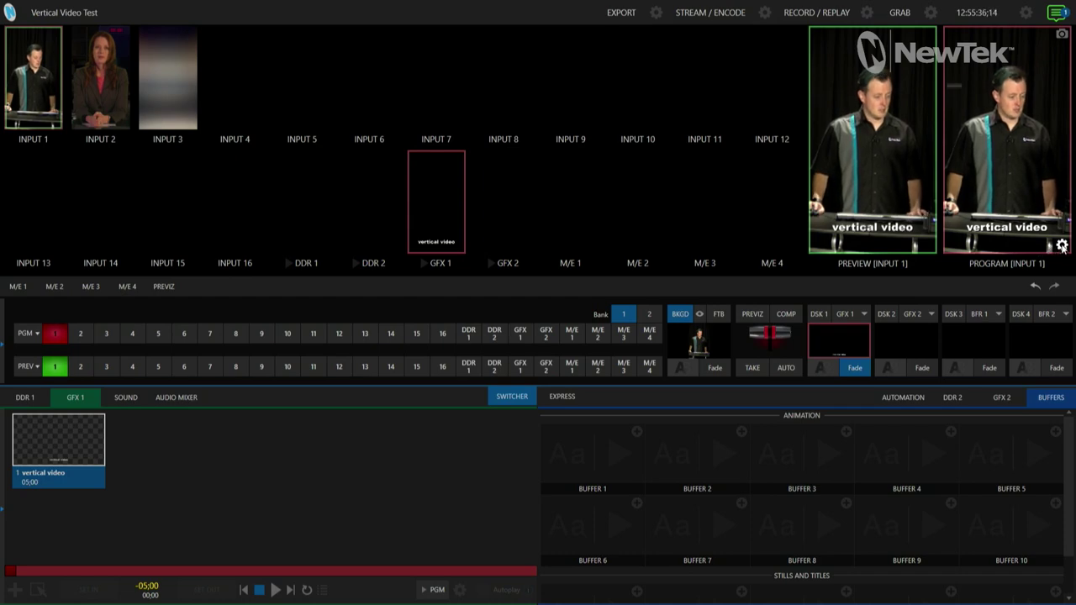
pyautogui.click(1062, 245)
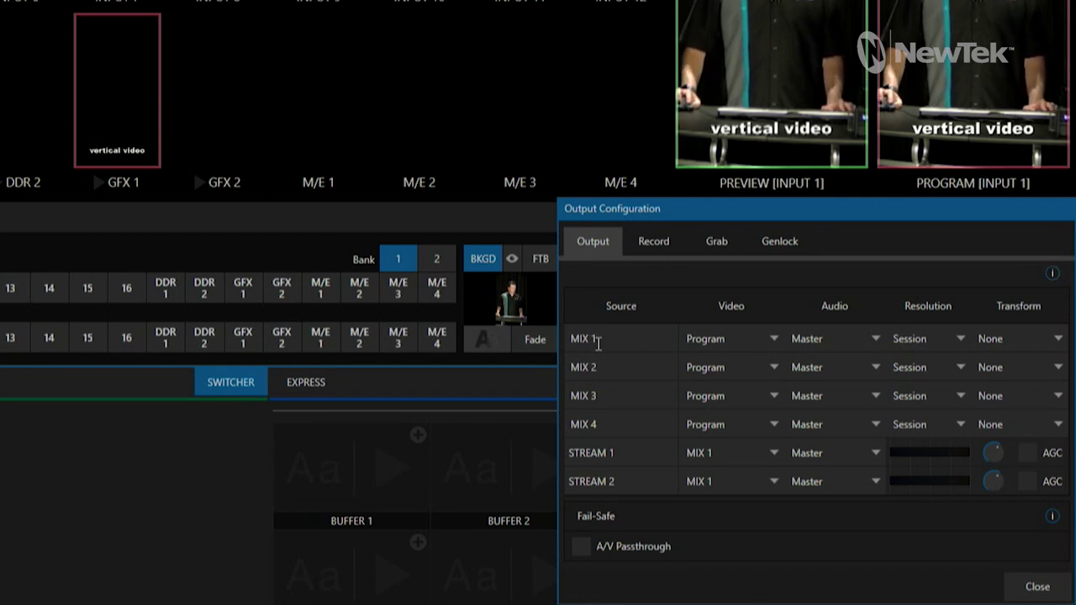
# Step: Set the MIX 1 output to 1080i resolution with a 90° rotation
pyautogui.click(935, 338)
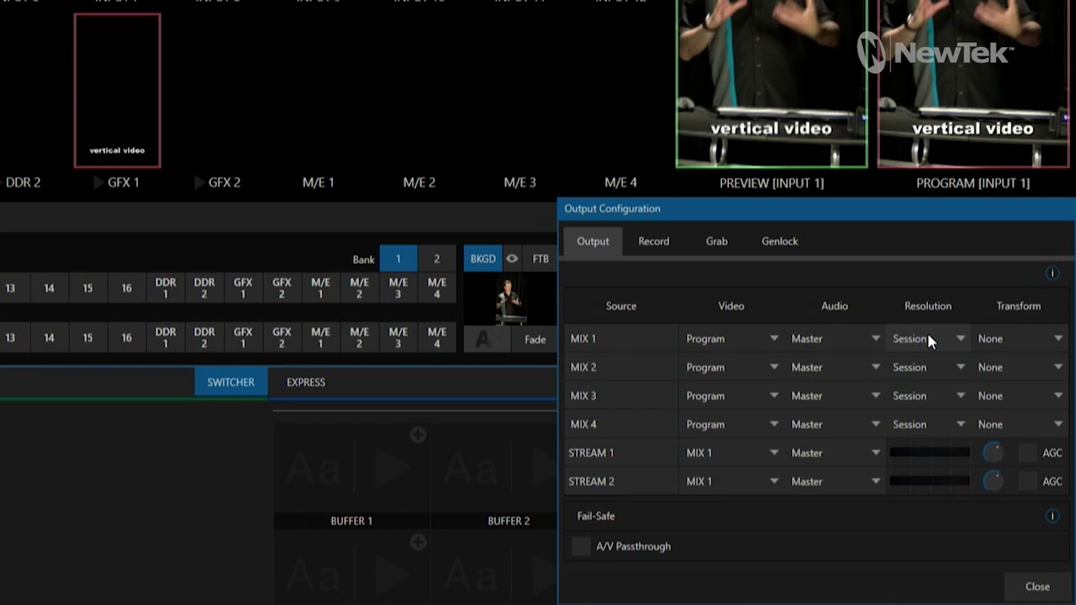
pyautogui.click(929, 337)
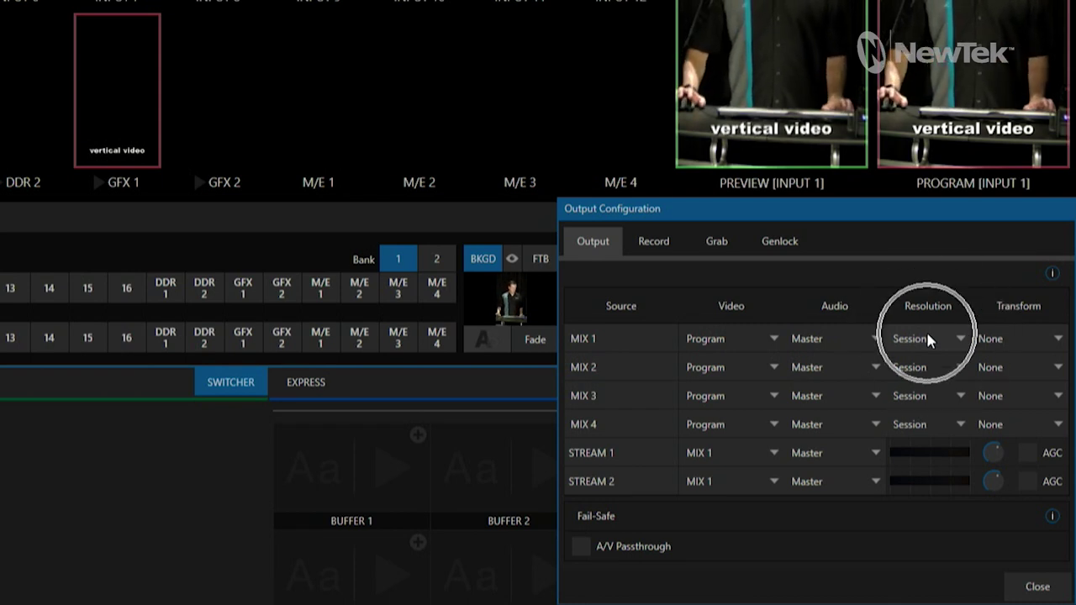
pyautogui.click(933, 336)
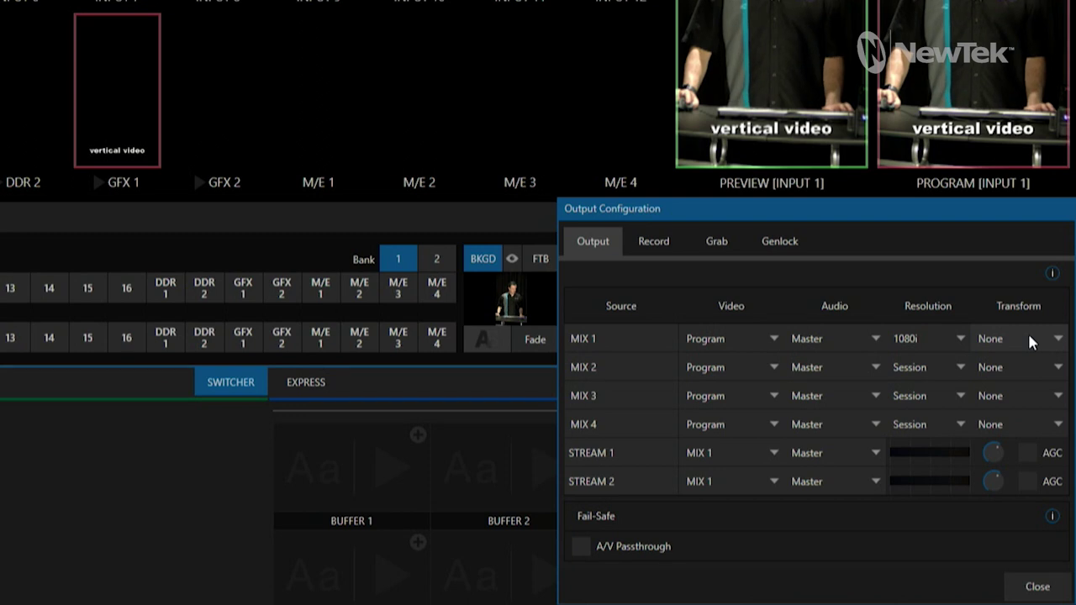
pyautogui.click(1027, 331)
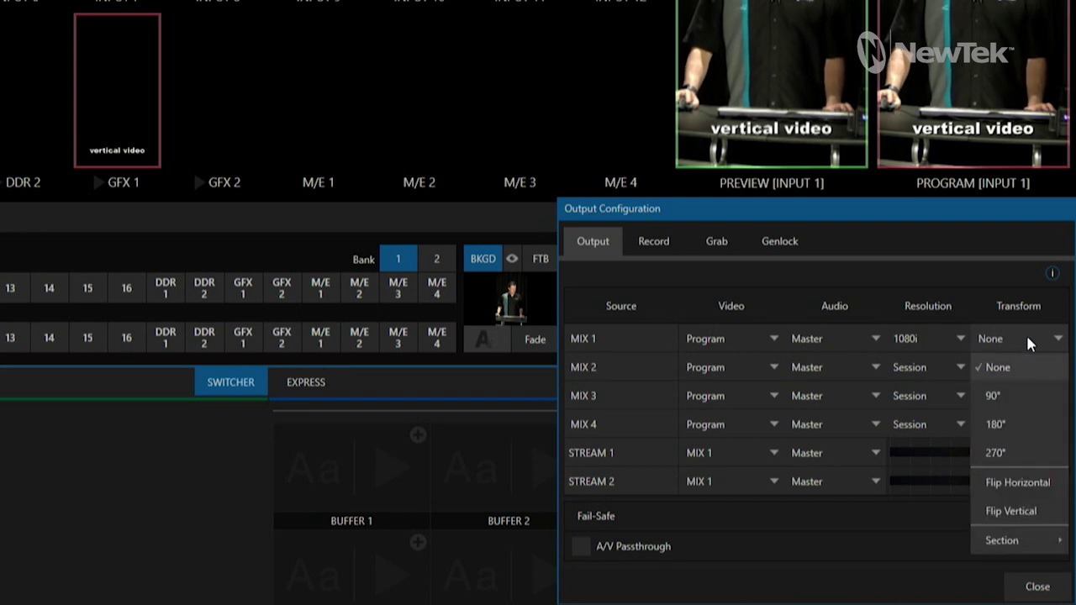
pyautogui.click(1004, 396)
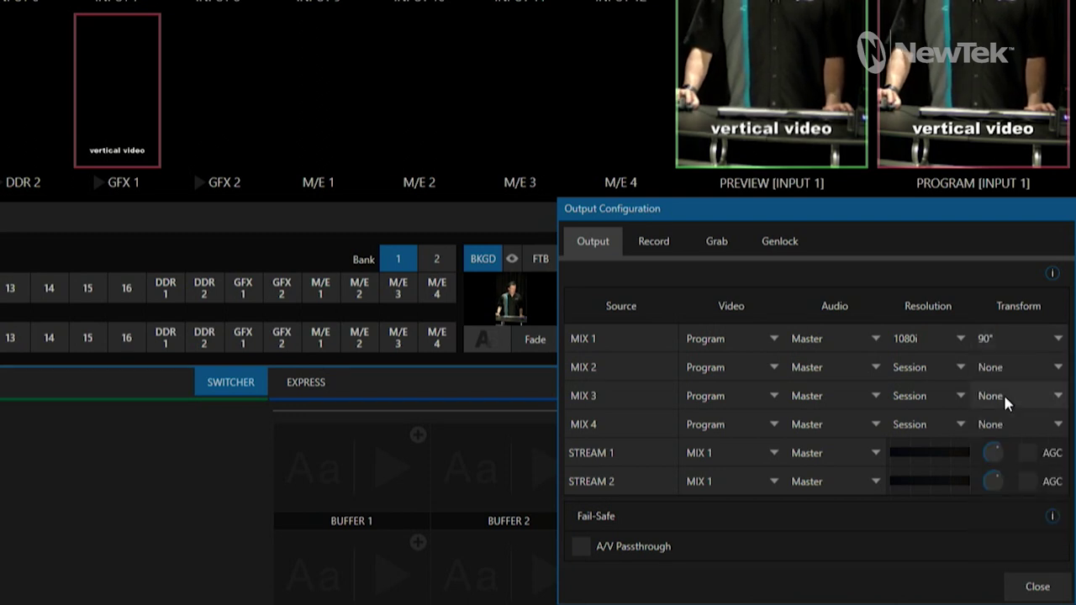